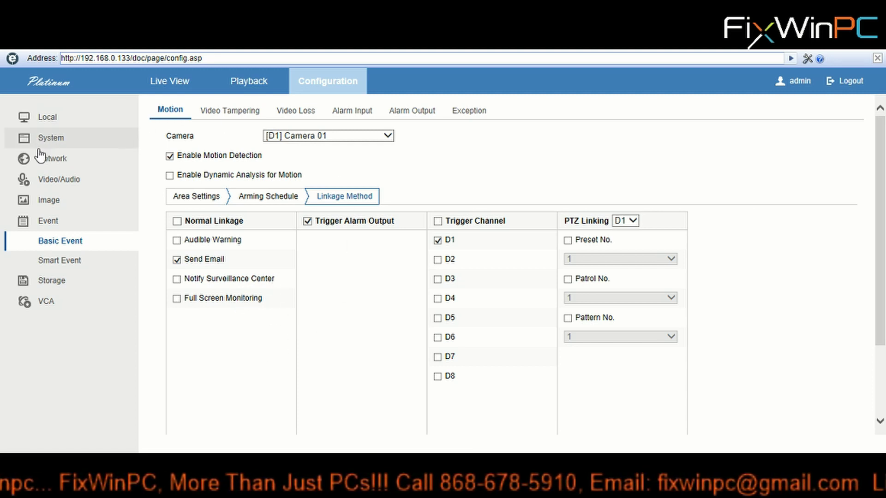
Go to the Network Basic Settings page from the sidebar
{"action": "left_click", "coordinate": [52, 159]}
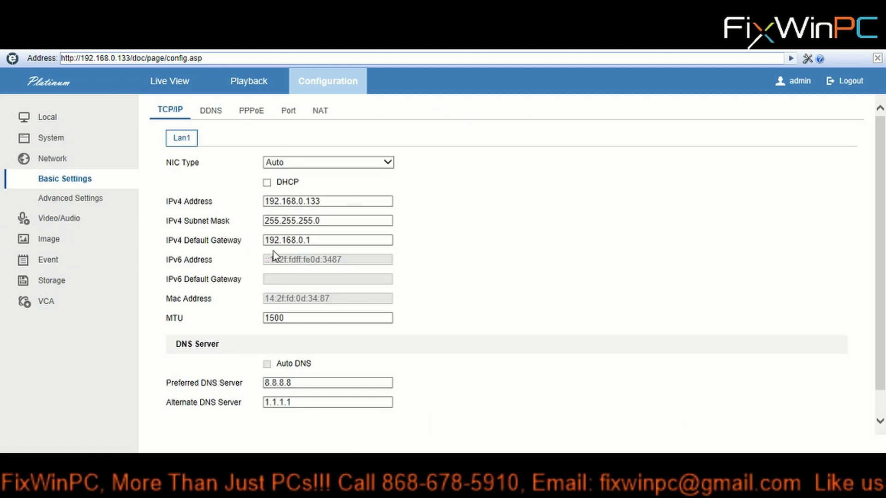
{"action": "left_click", "coordinate": [67, 198]}
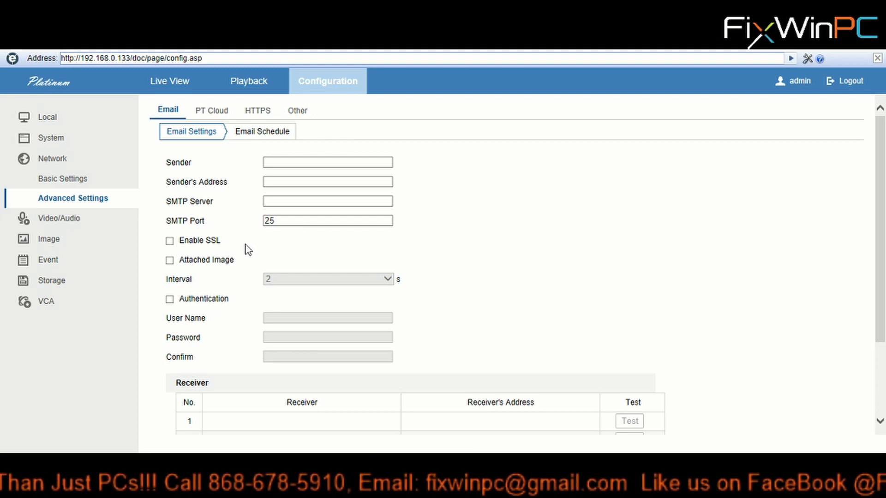
{"action": "scroll", "coordinate": [494, 247], "scroll_direction": "down", "scroll_amount": 1}
{"action": "scroll", "coordinate": [498, 247], "scroll_direction": "up", "scroll_amount": 1}
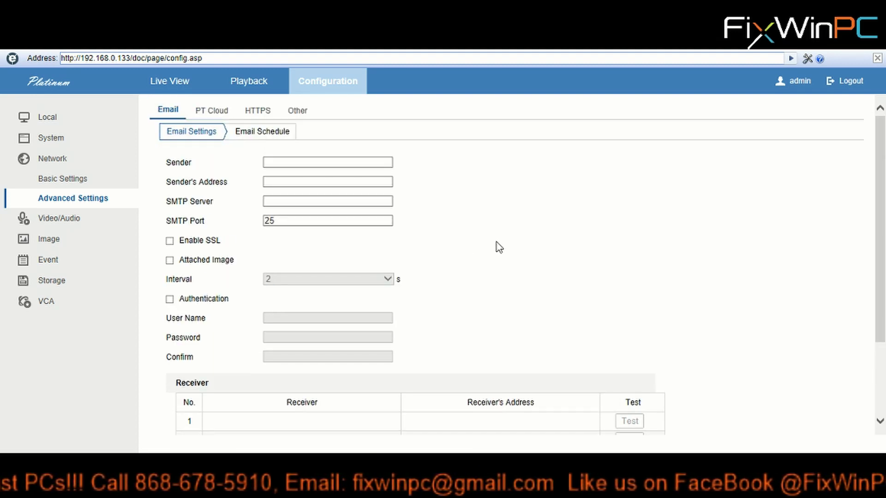
{"action": "left_click", "coordinate": [271, 162]}
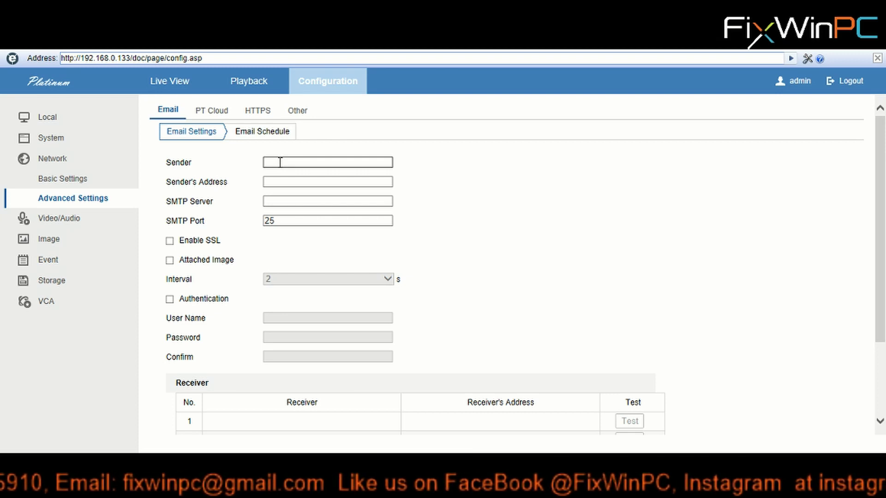
Enter 'FixWinPC NVR' as the email Sender name, correcting typos along the way
{"action": "type", "text": "Caroni"}
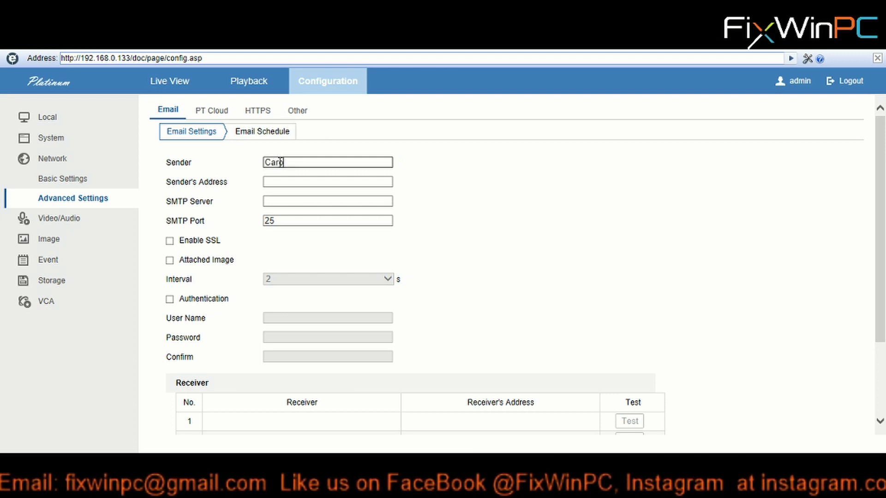
{"action": "key", "text": "BackSpace"}
{"action": "key", "text": "BackSpace"}
{"action": "key", "text": "BackSpace"}
{"action": "key", "text": "BackSpace"}
{"action": "key", "text": "BackSpace"}
{"action": "key", "text": "BackSpace"}
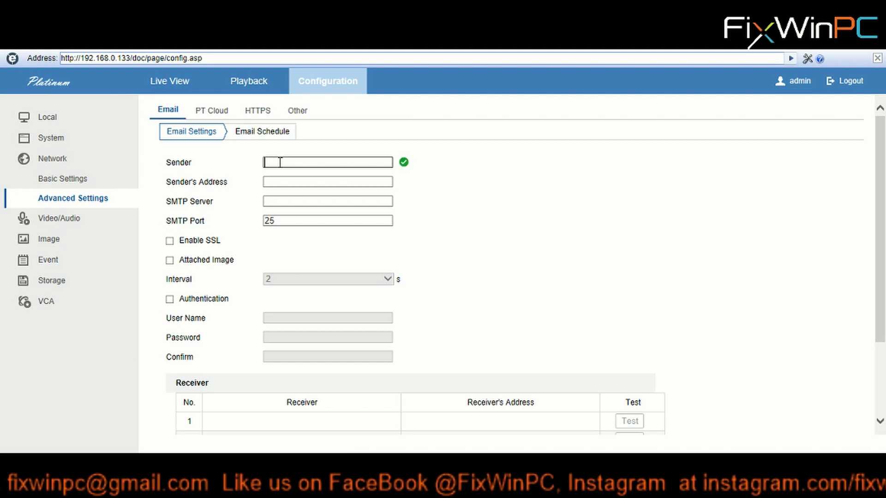
{"action": "type", "text": "FixWin"}
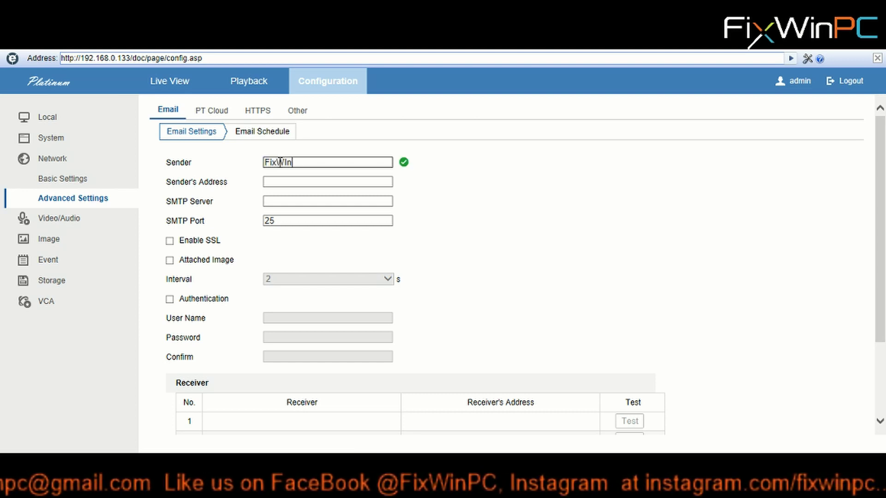
{"action": "type", "text": "PC"}
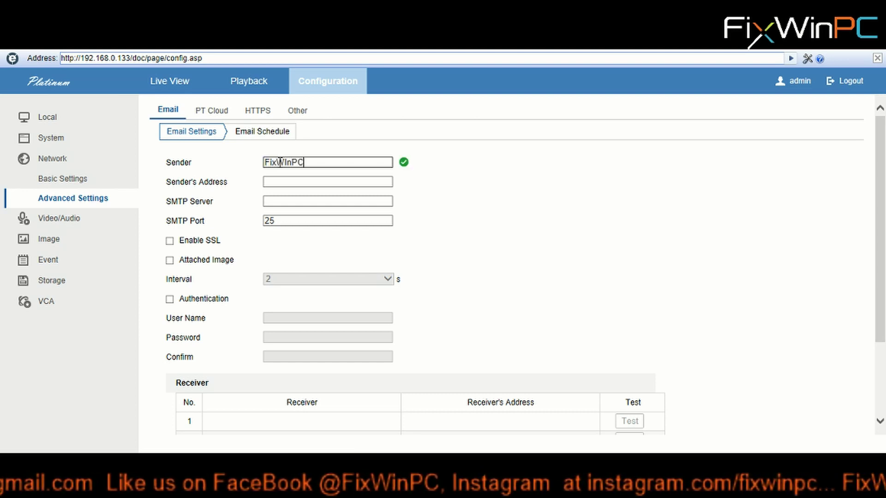
{"action": "left_click", "coordinate": [287, 161]}
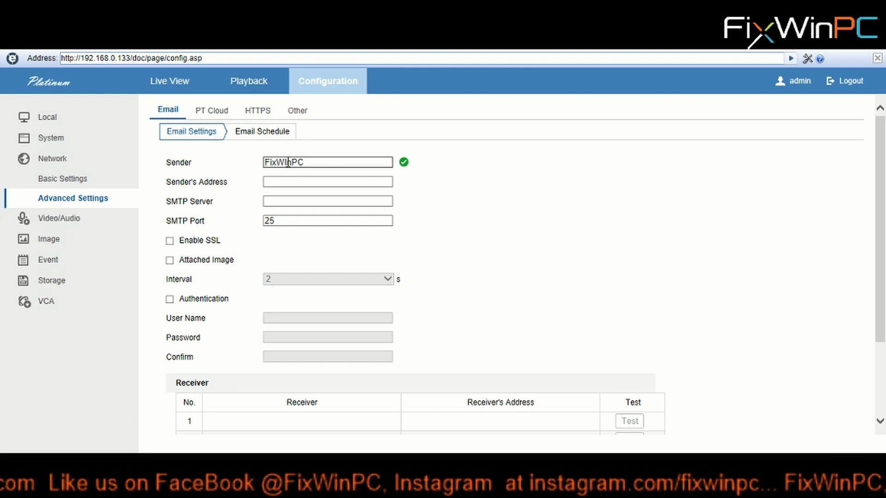
{"action": "key", "text": "BackSpace"}
{"action": "type", "text": "i"}
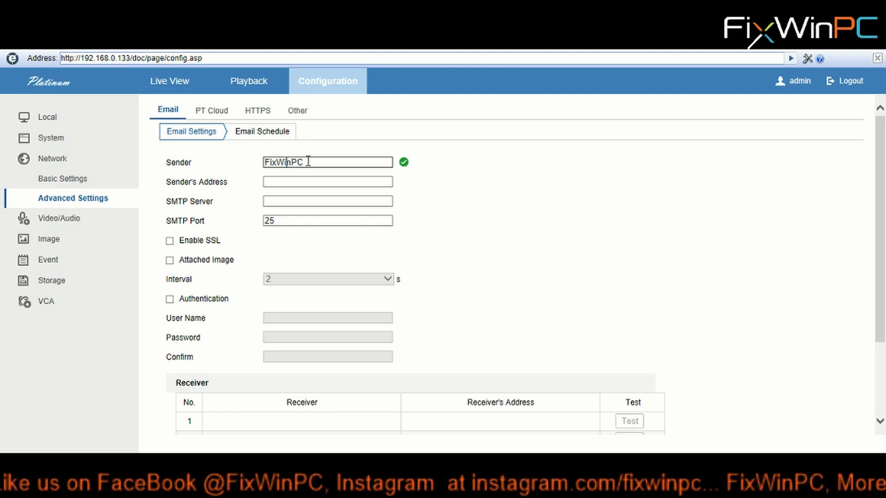
{"action": "left_click", "coordinate": [309, 160]}
{"action": "type", "text": "NVR"}
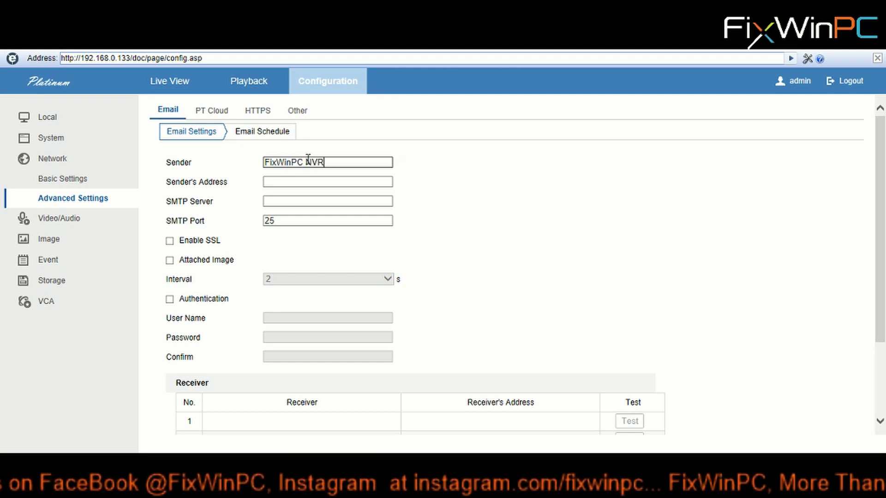
{"action": "left_click", "coordinate": [282, 181]}
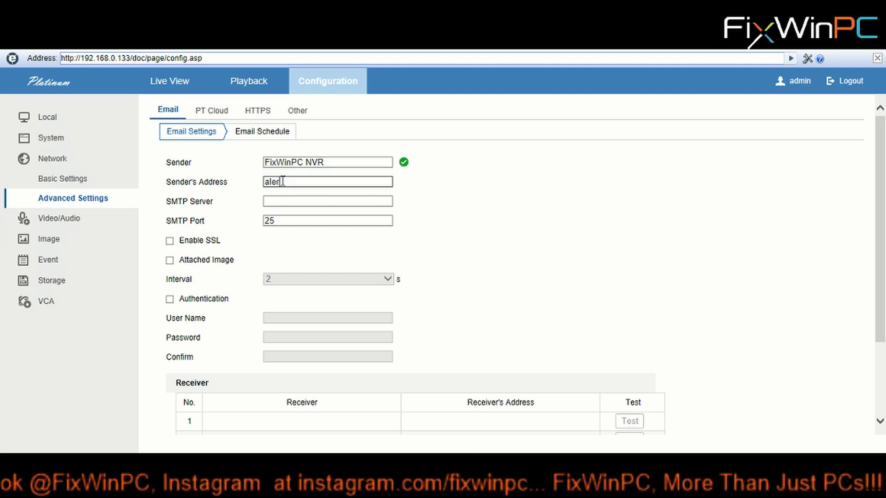
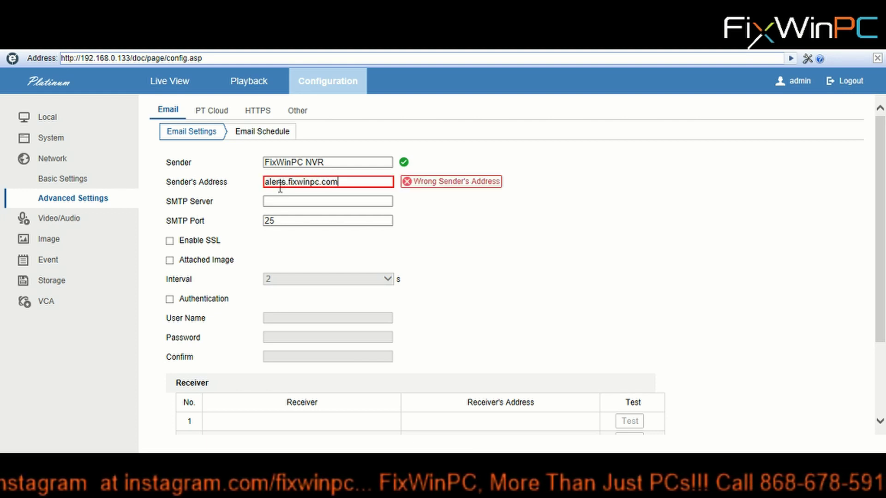
{"action": "left_click", "coordinate": [276, 202]}
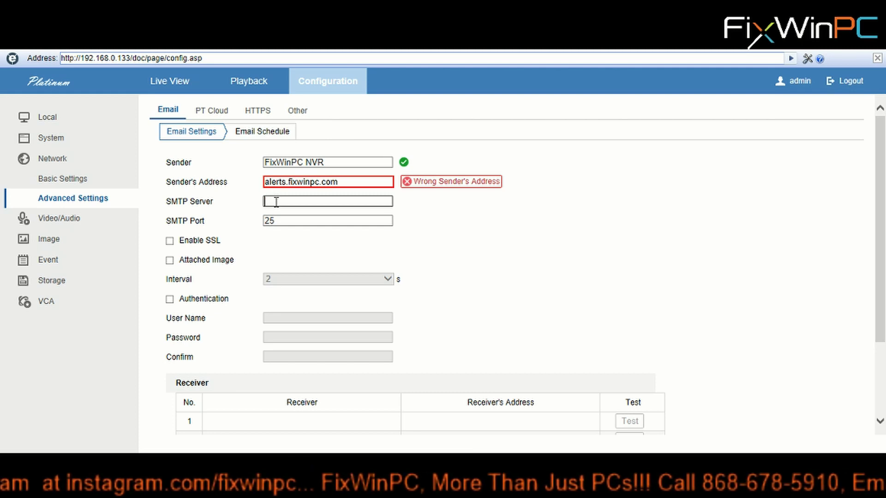
{"action": "left_click", "coordinate": [322, 183]}
{"action": "key", "text": "BackSpace"}
{"action": "type", "text": "@gmail"}
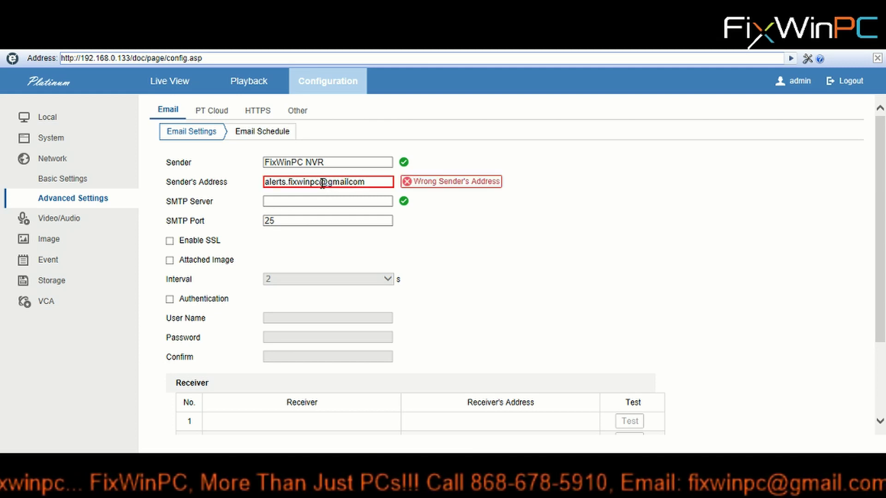
{"action": "type", "text": "."}
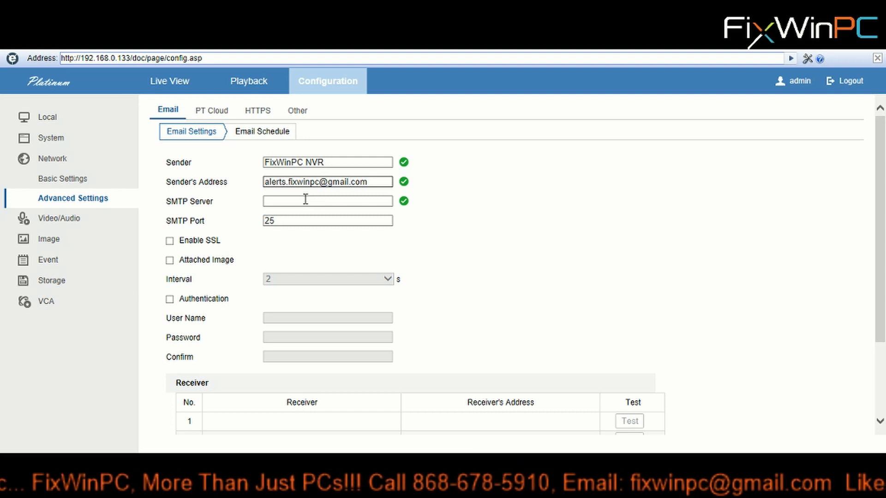
Set the SMTP server to smtp.gmail.com and change the SMTP port from 25 to 465
{"action": "left_click", "coordinate": [305, 200]}
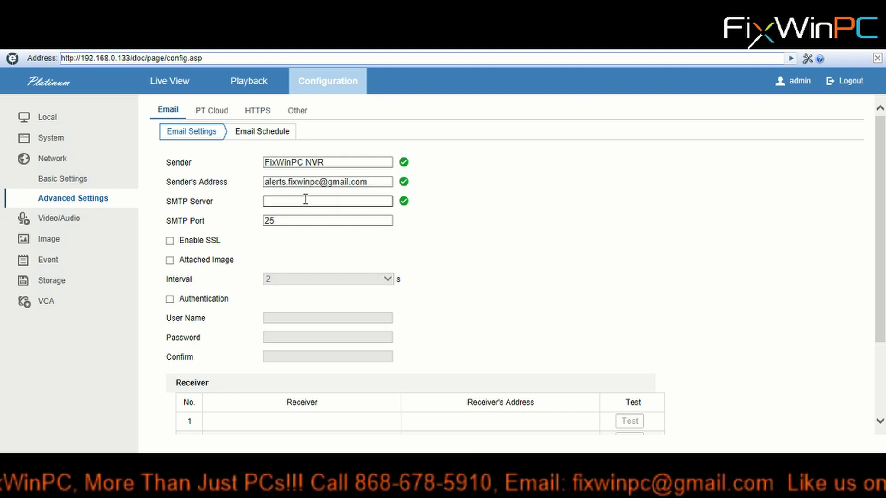
{"action": "type", "text": "smtp"}
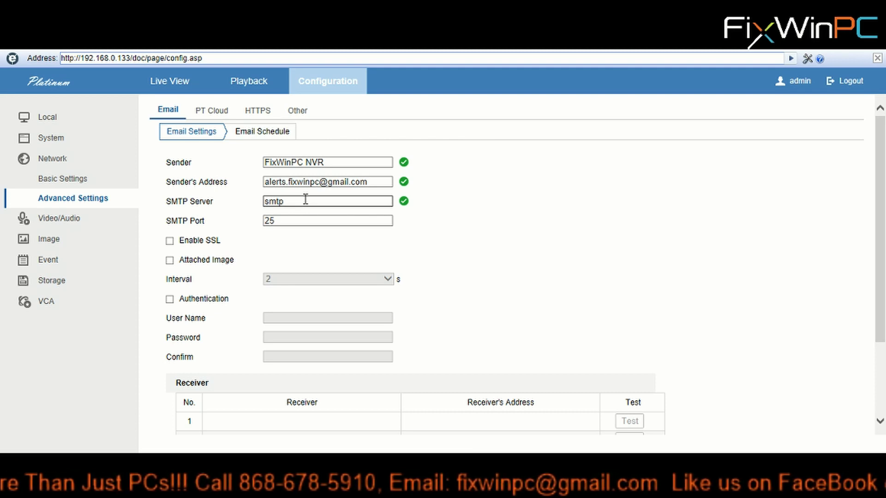
{"action": "type", "text": ".gmail.c"}
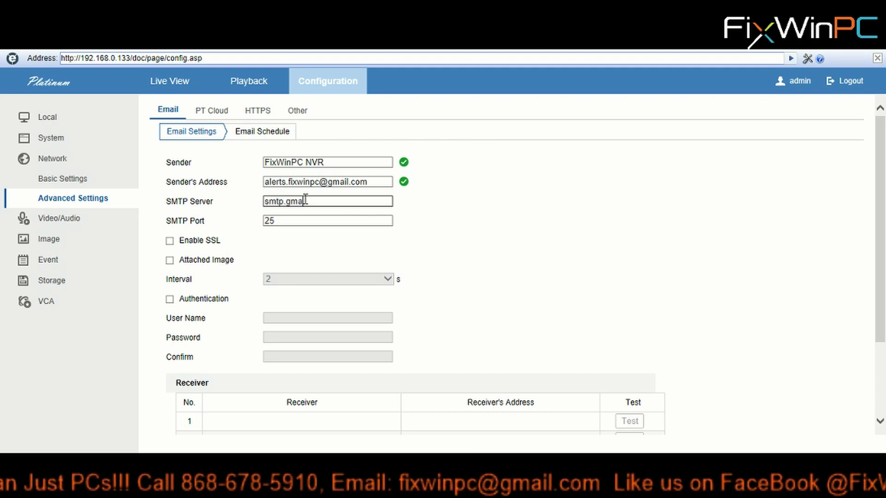
{"action": "type", "text": "om"}
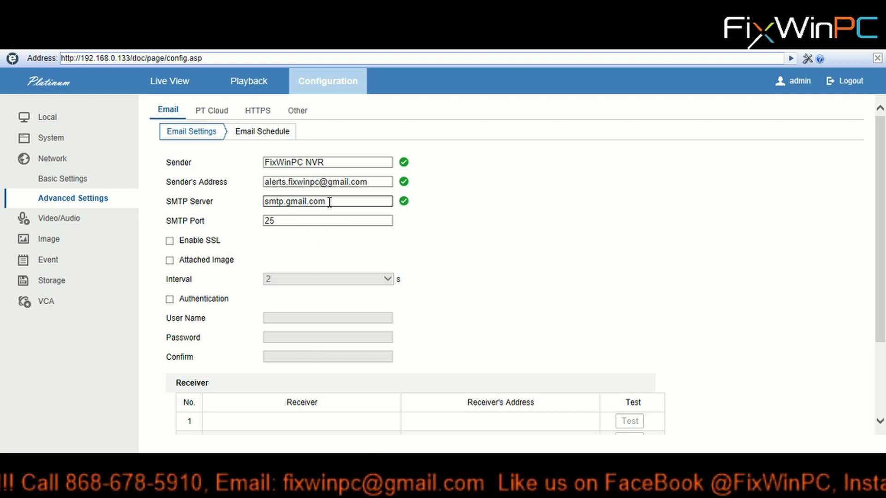
{"action": "left_click_drag", "start_coordinate": [332, 201], "coordinate": [250, 229]}
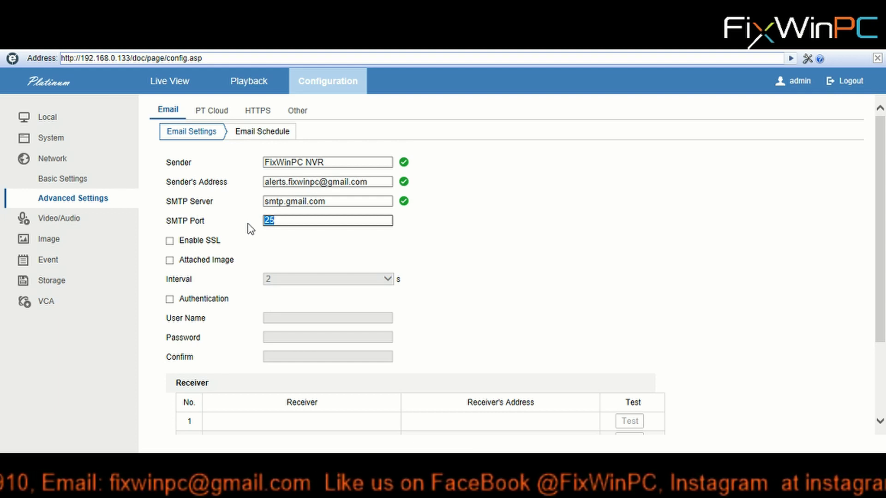
{"action": "type", "text": "465"}
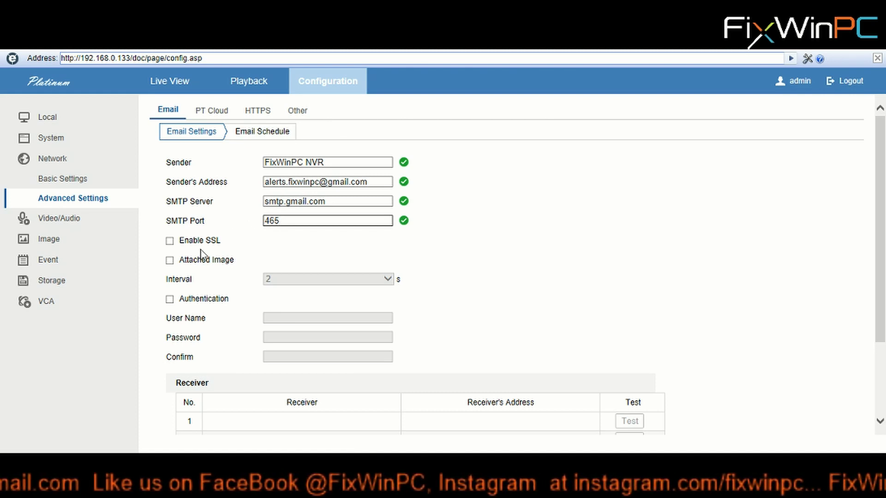
Enable SSL, Attached Image and Authentication on the Email Settings form
{"action": "left_click", "coordinate": [169, 241]}
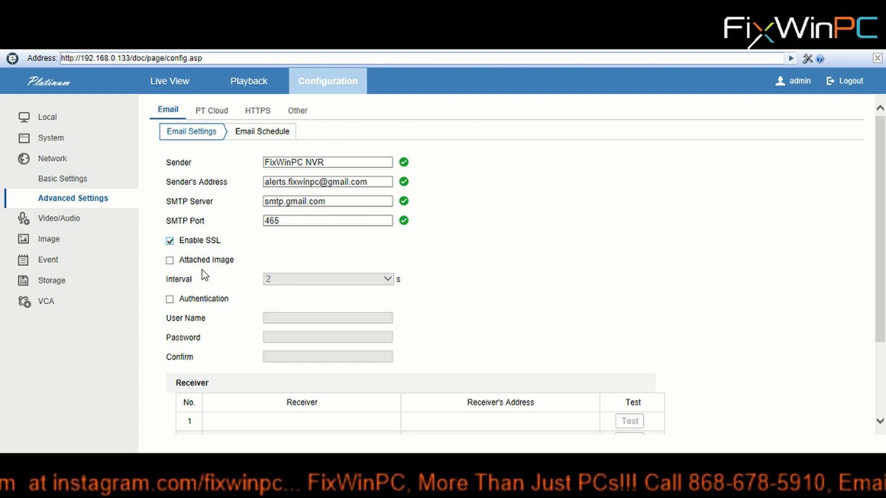
{"action": "left_click", "coordinate": [169, 261]}
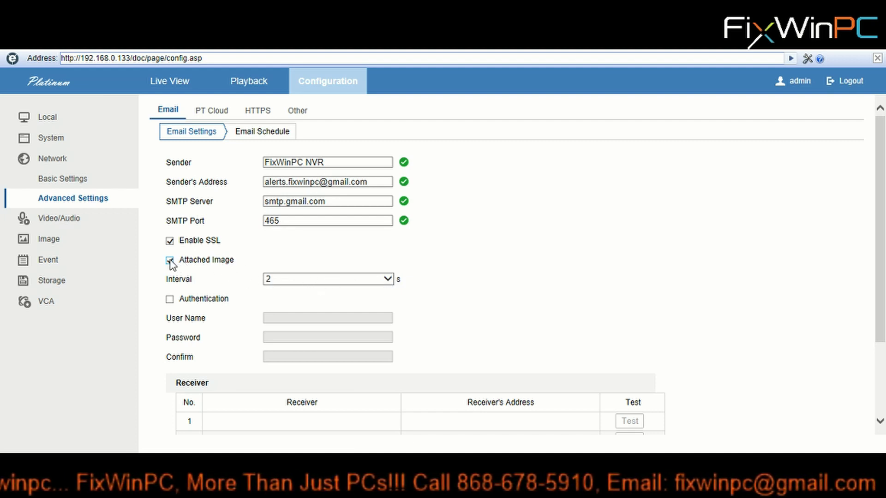
{"action": "left_click", "coordinate": [170, 300]}
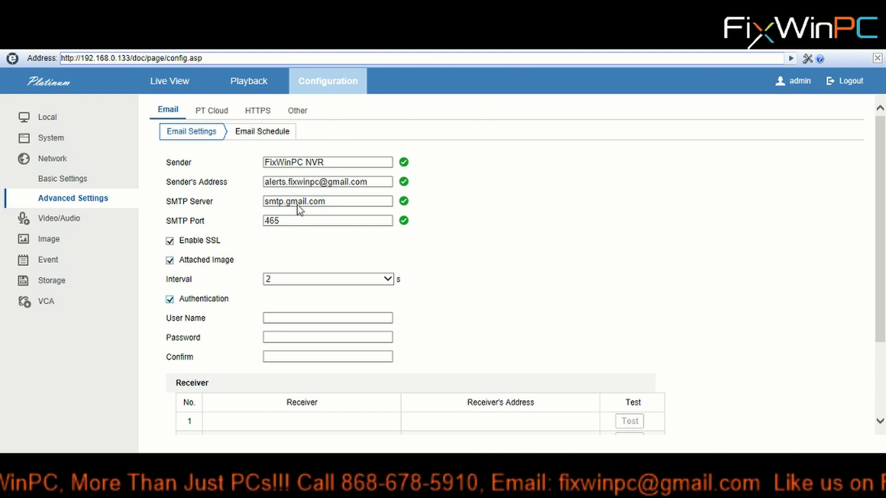
{"action": "left_click_drag", "start_coordinate": [376, 181], "coordinate": [225, 186]}
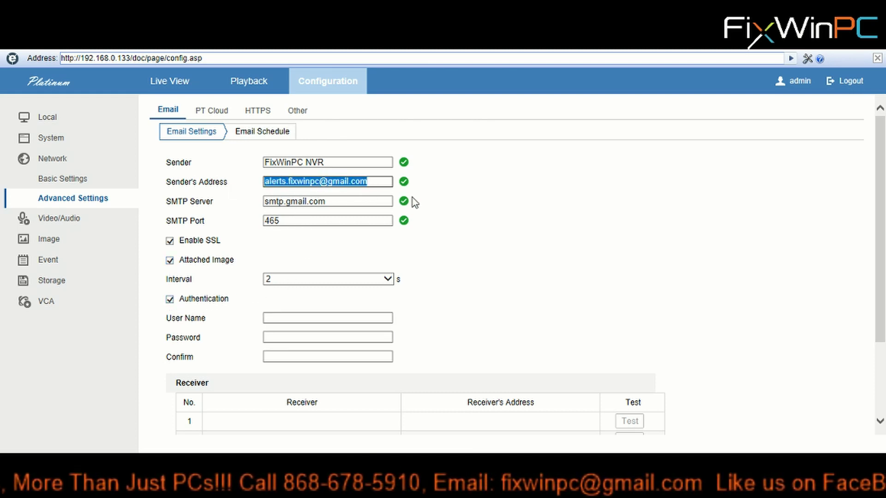
{"action": "left_click", "coordinate": [518, 220]}
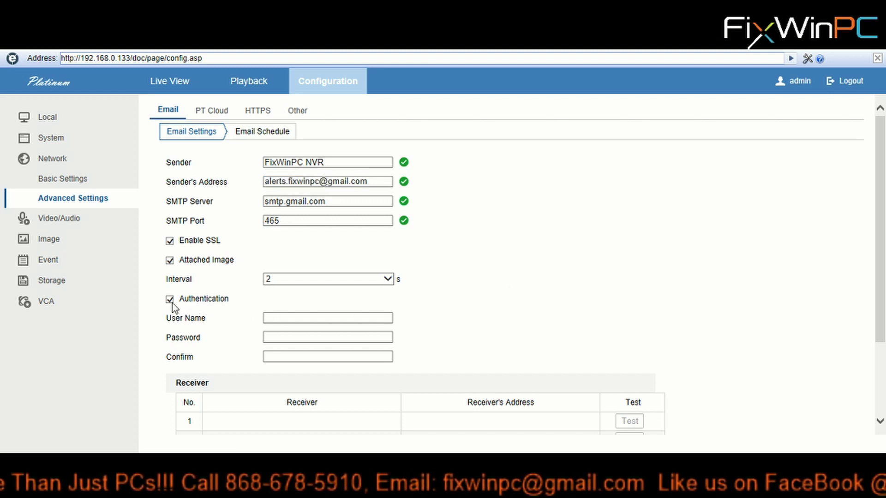
Enter the Gmail address as User Name, then the account password in Password and Confirm
{"action": "scroll", "coordinate": [434, 296], "scroll_direction": "down", "scroll_amount": 1}
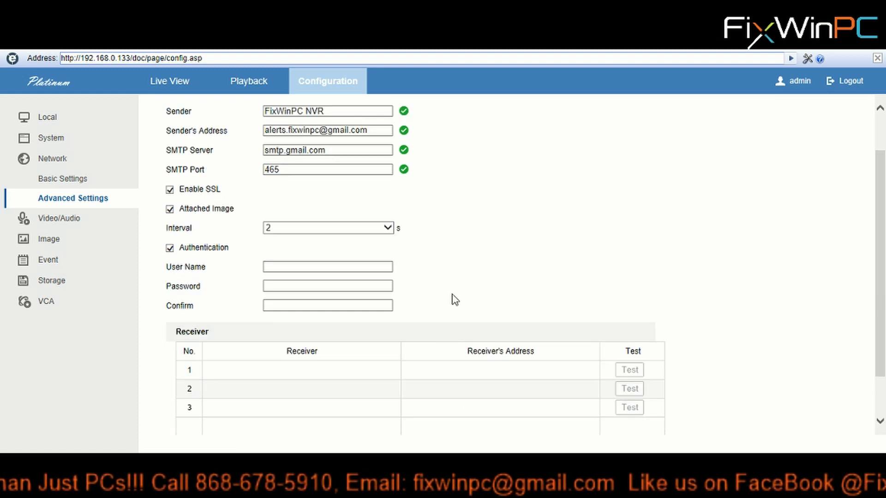
{"action": "left_click", "coordinate": [287, 268]}
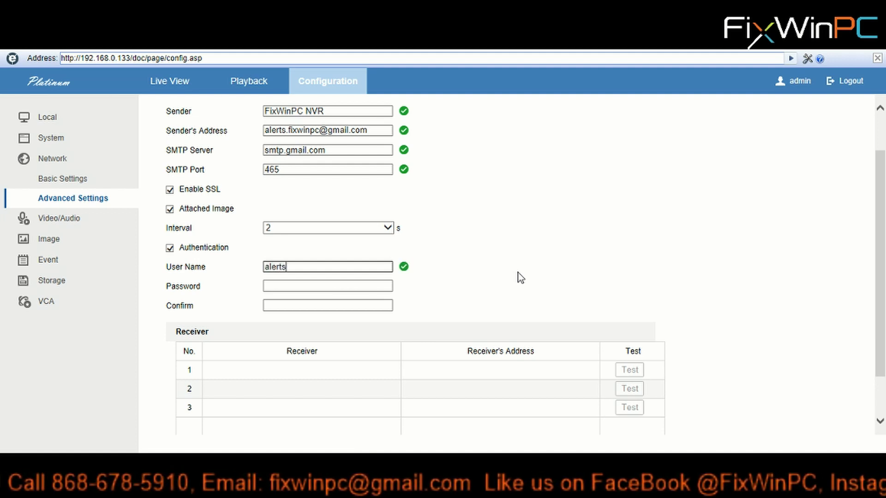
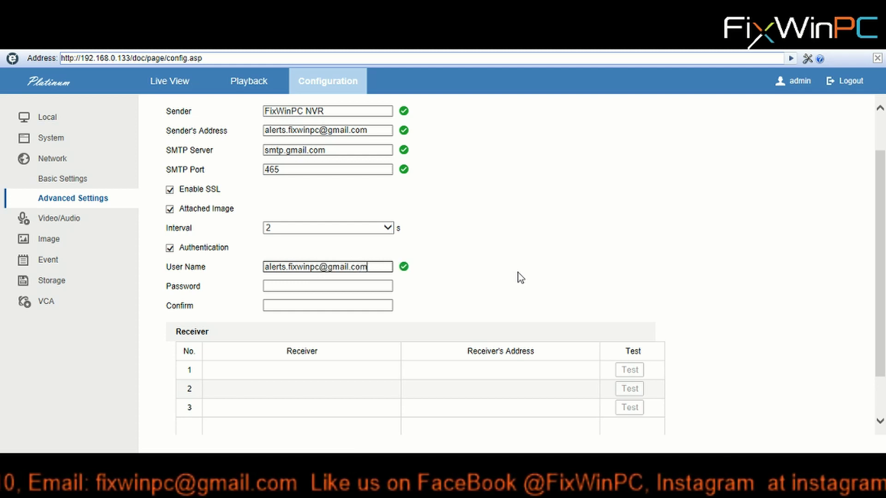
{"action": "left_click", "coordinate": [298, 285]}
{"action": "type", "text": "•••••"}
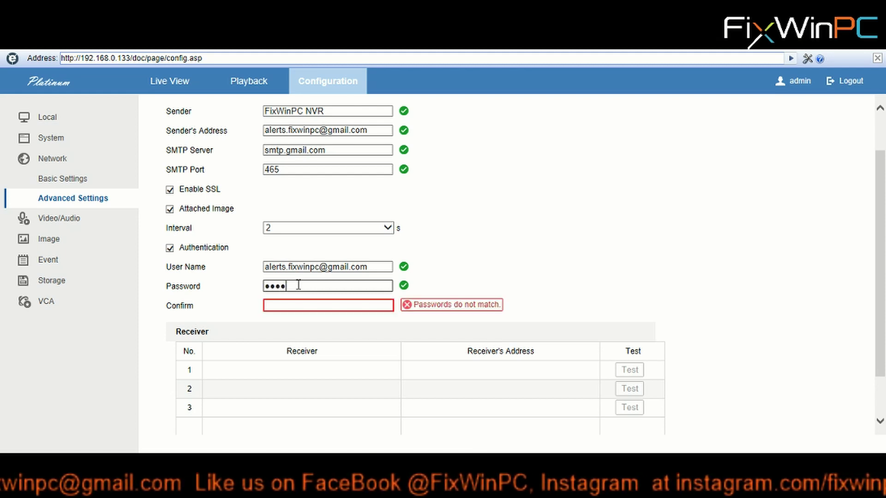
{"action": "type", "text": "•••"}
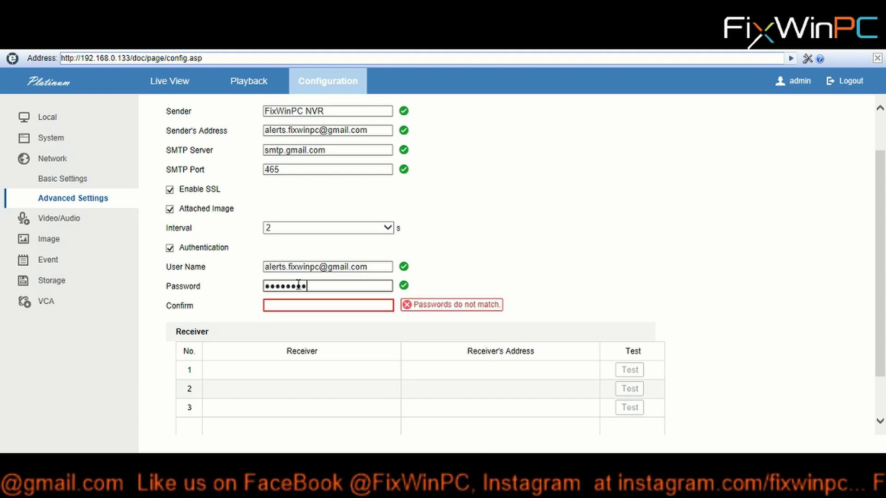
{"action": "type", "text": "•••••"}
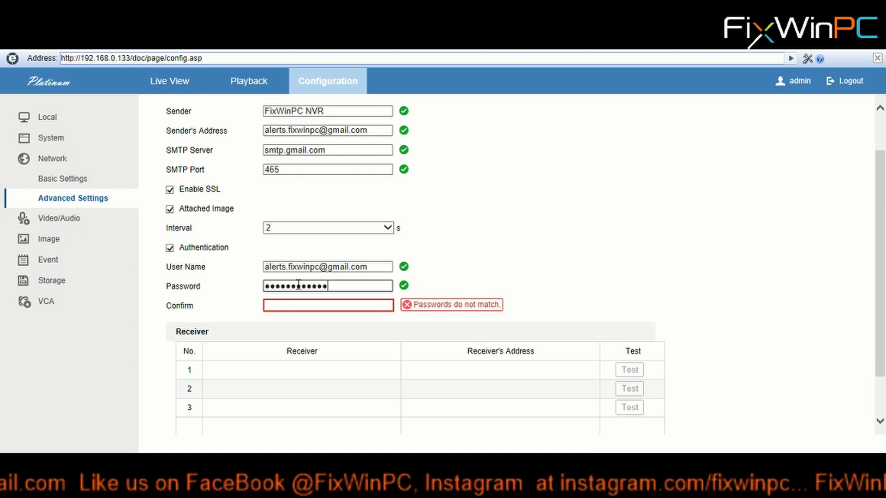
{"action": "key", "text": "Tab"}
{"action": "type", "text": "•••••••••••"}
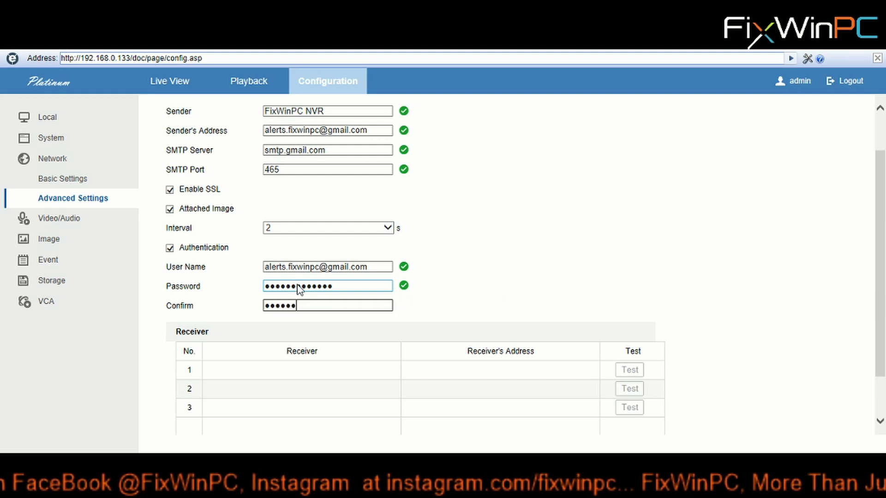
{"action": "type", "text": "••"}
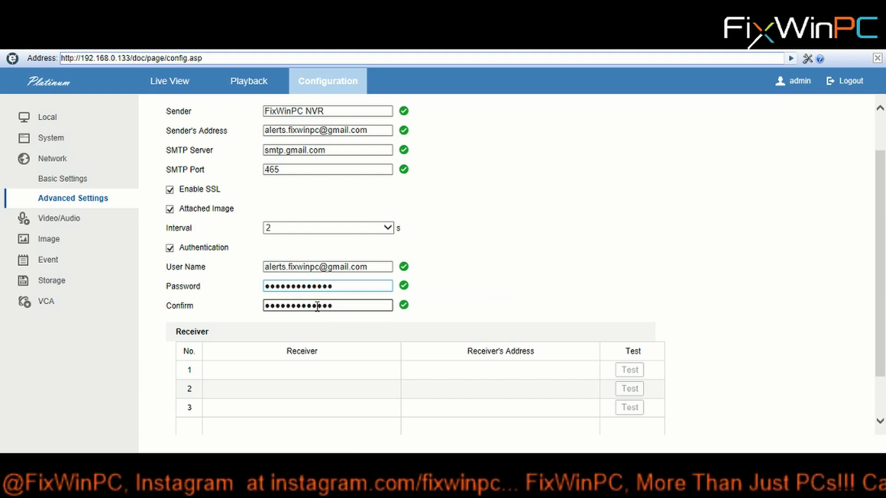
Add receiver 1 named 'Manager' with the alerts Gmail address as Receiver's Address
{"action": "left_click", "coordinate": [287, 371]}
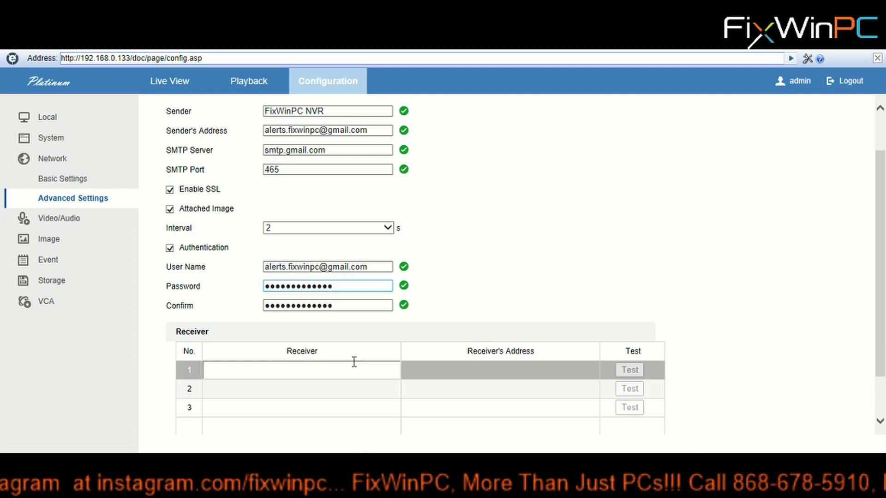
{"action": "type", "text": "Manager"}
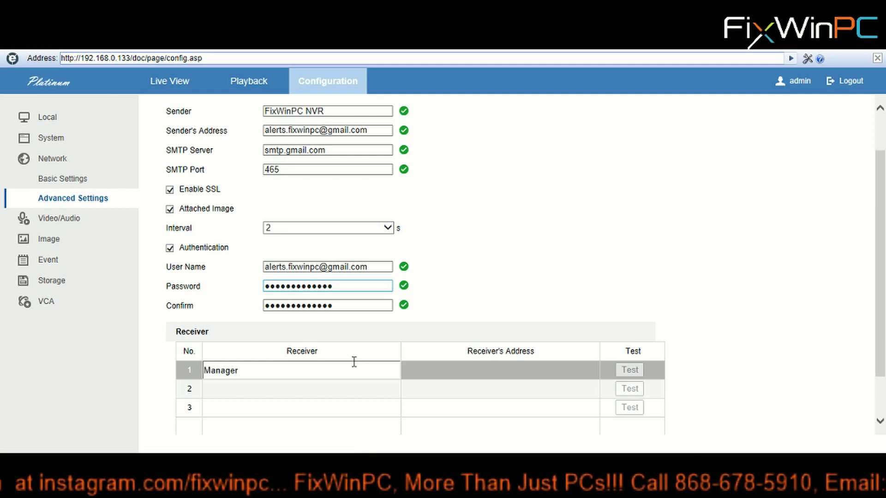
{"action": "left_click", "coordinate": [445, 371]}
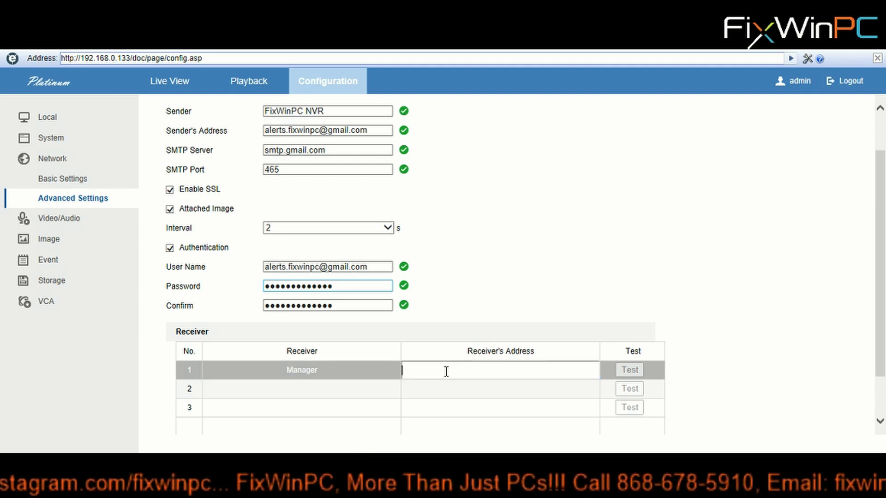
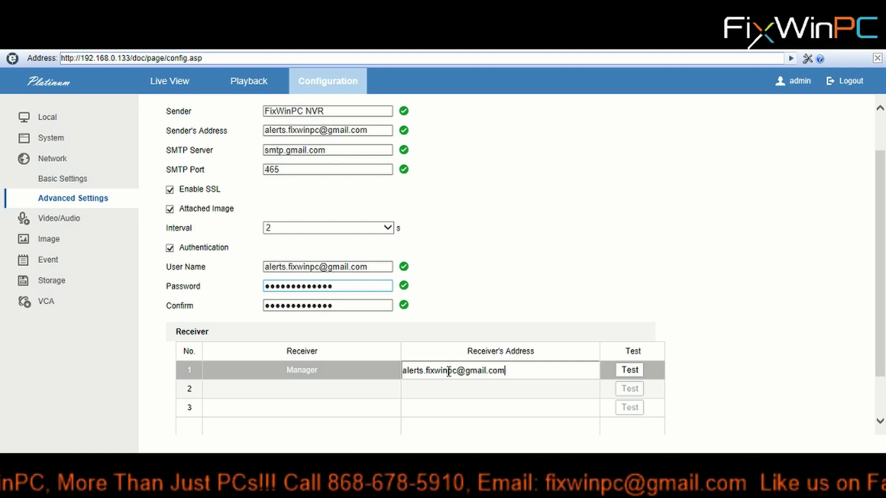
{"action": "scroll", "coordinate": [762, 286], "scroll_direction": "down", "scroll_amount": 1}
{"action": "scroll", "coordinate": [762, 287], "scroll_direction": "up", "scroll_amount": 2}
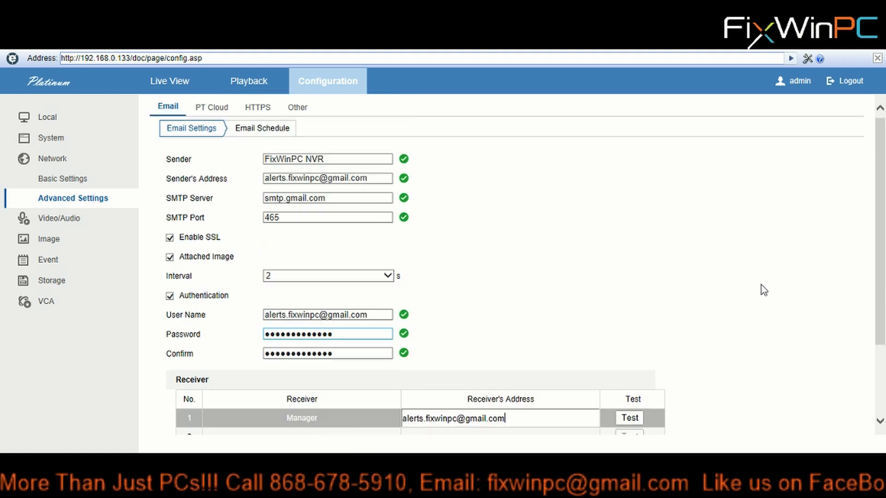
{"action": "scroll", "coordinate": [738, 313], "scroll_direction": "down", "scroll_amount": 1}
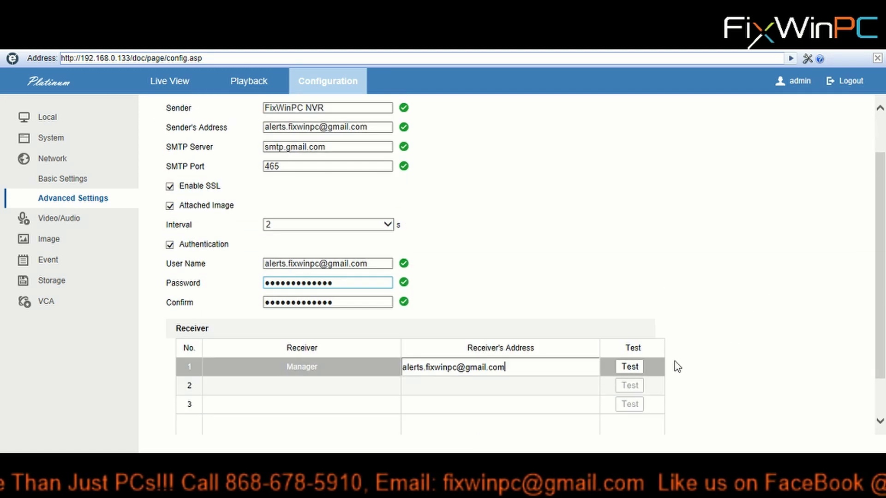
Run a test email, dismiss the 'Testing failed' notice, and change the SMTP port to 587
{"action": "left_click", "coordinate": [630, 367]}
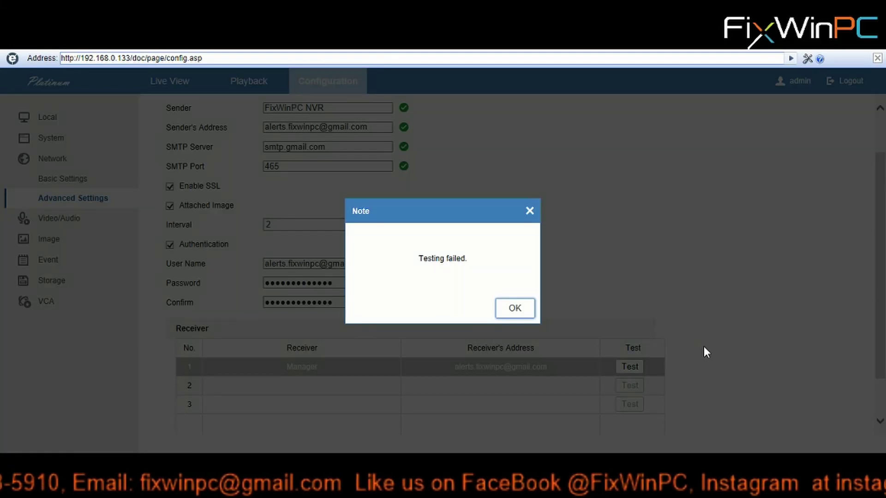
{"action": "left_click", "coordinate": [515, 308]}
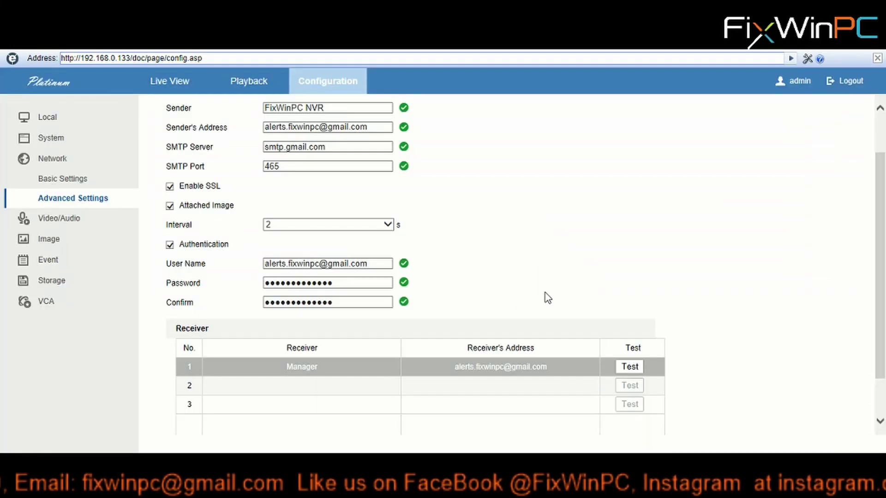
{"action": "left_click_drag", "start_coordinate": [291, 166], "coordinate": [237, 167]}
{"action": "type", "text": "587"}
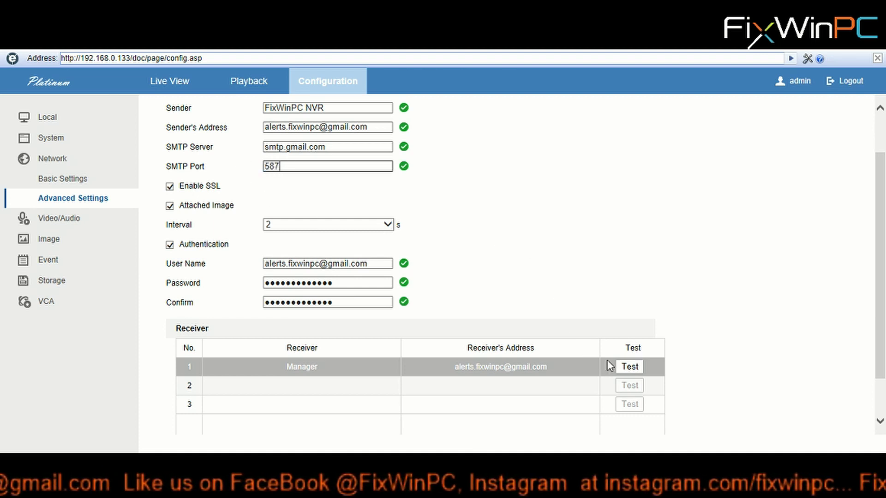
Send another test email to Manager using port 587 and confirm it arrives
{"action": "left_click", "coordinate": [628, 368]}
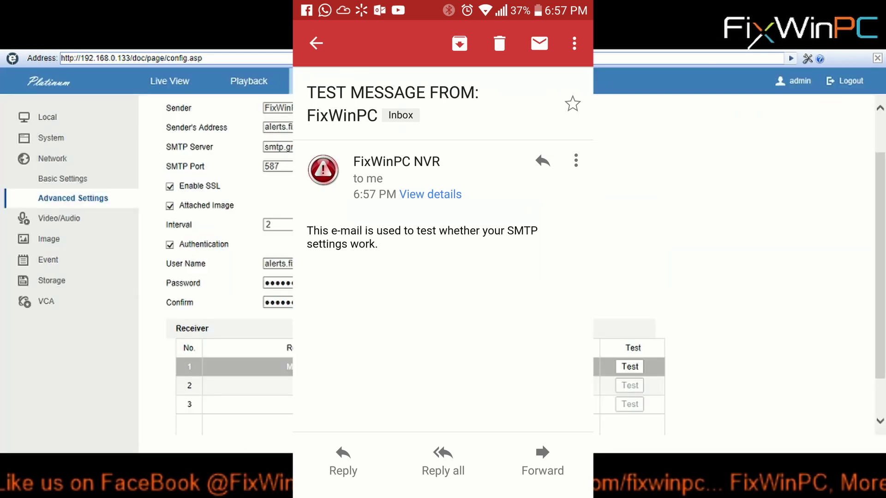
{"action": "left_click_drag", "start_coordinate": [332, 158], "coordinate": [239, 155]}
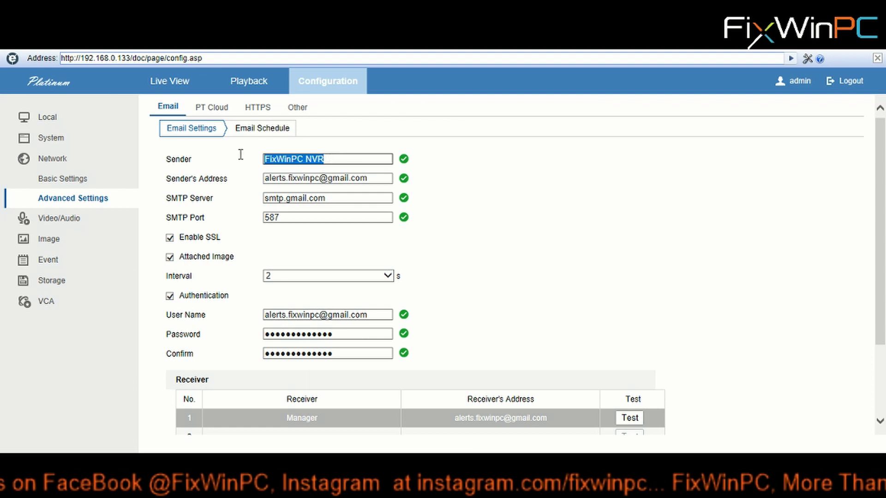
{"action": "left_click_drag", "start_coordinate": [371, 180], "coordinate": [269, 175]}
{"action": "scroll", "coordinate": [532, 212], "scroll_direction": "down", "scroll_amount": 3}
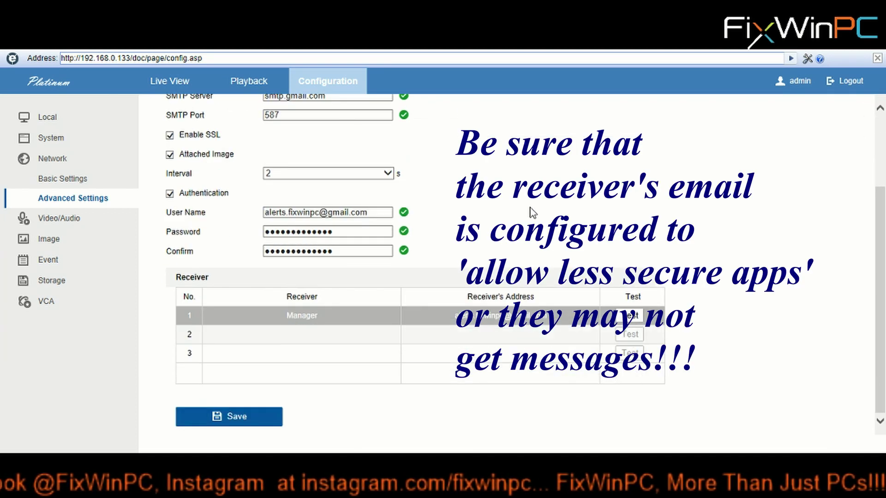
{"action": "left_click", "coordinate": [304, 317]}
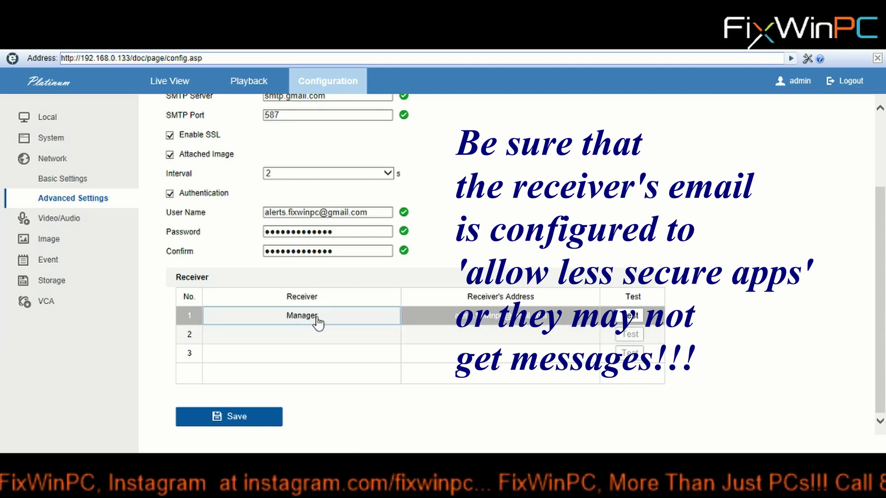
{"action": "left_click", "coordinate": [321, 341]}
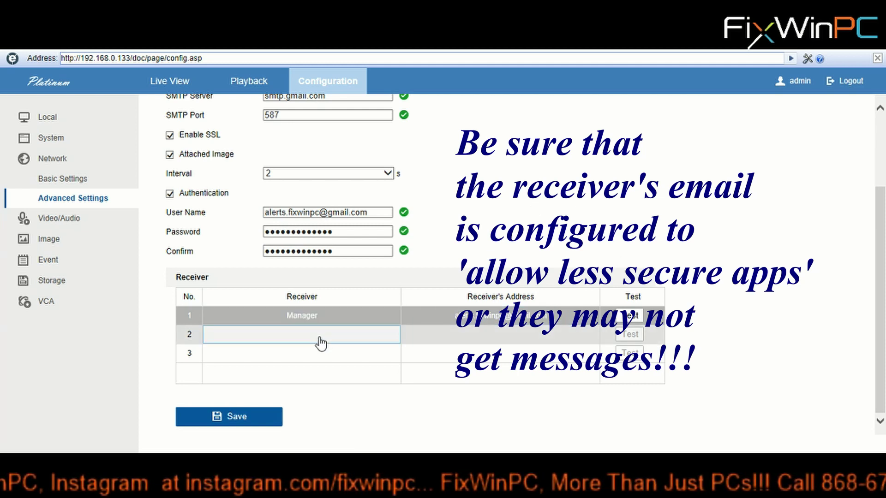
{"action": "left_click", "coordinate": [307, 357]}
{"action": "left_click", "coordinate": [314, 342]}
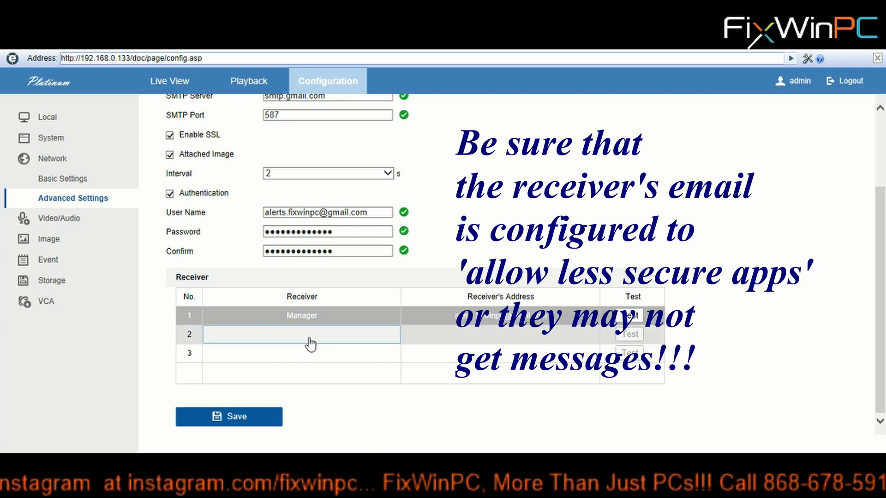
{"action": "left_click", "coordinate": [311, 346]}
{"action": "left_click", "coordinate": [306, 340]}
{"action": "left_click", "coordinate": [312, 333]}
{"action": "left_click", "coordinate": [341, 334]}
{"action": "scroll", "coordinate": [150, 215], "scroll_direction": "up", "scroll_amount": 3}
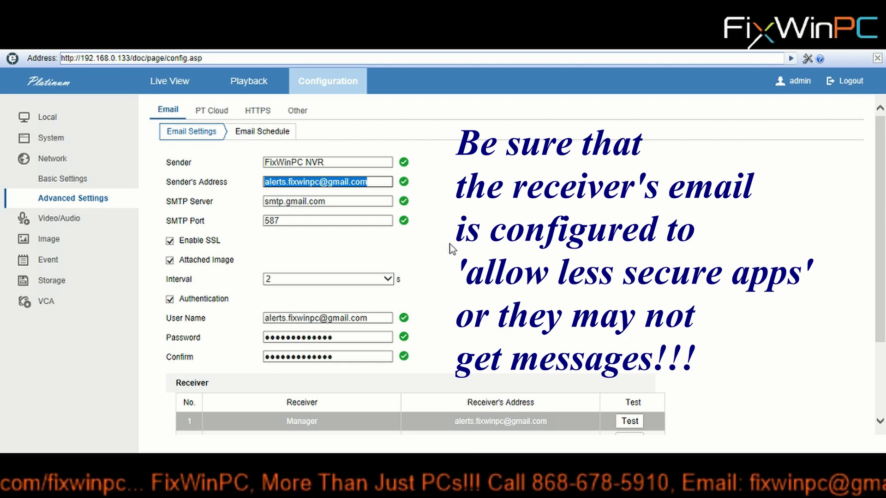
{"action": "scroll", "coordinate": [484, 257], "scroll_direction": "down", "scroll_amount": 2}
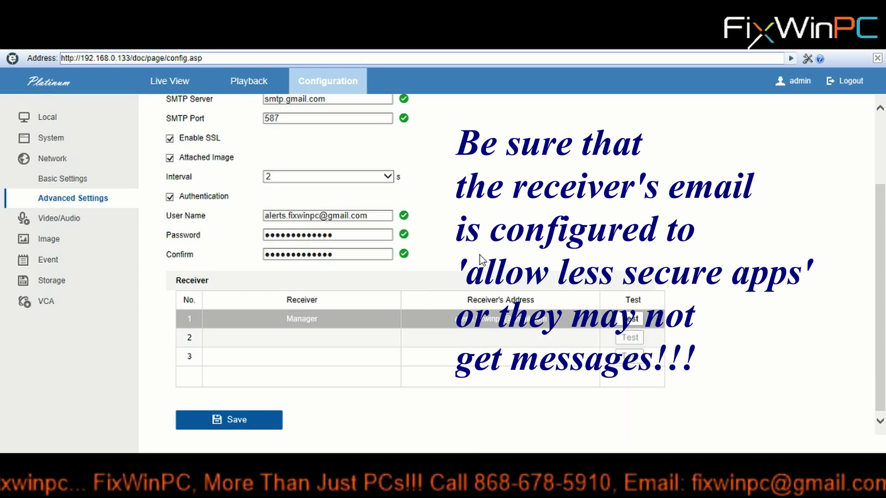
{"action": "scroll", "coordinate": [483, 255], "scroll_direction": "up", "scroll_amount": 2}
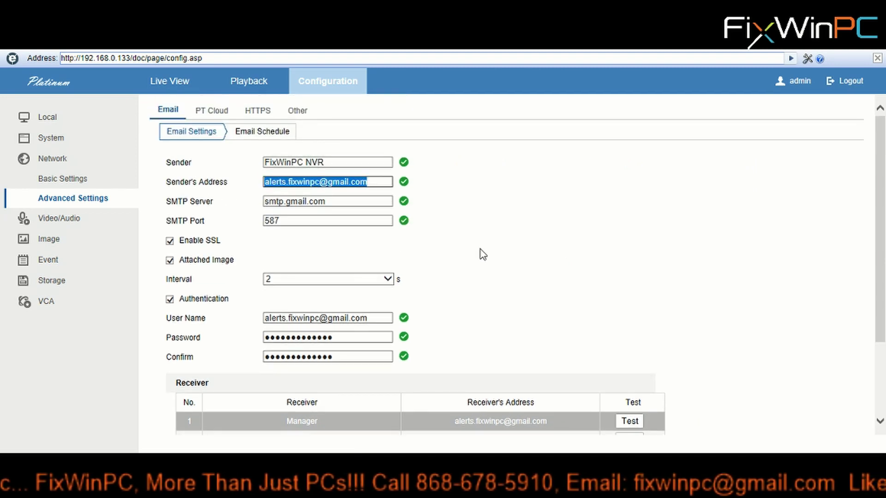